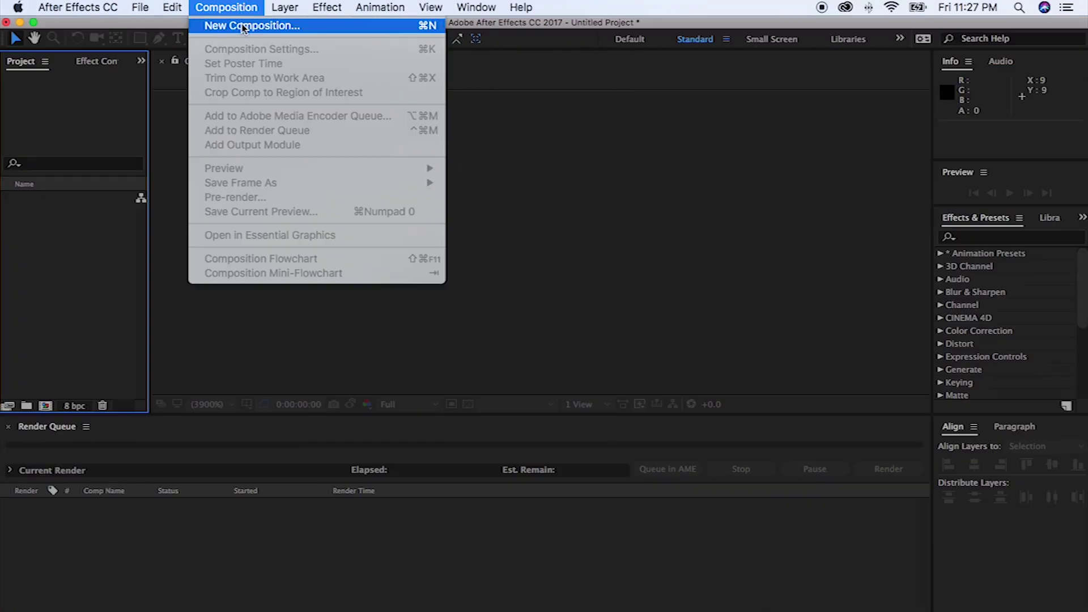
Start a new composition in the empty project from the Composition menu.
left_click(245, 27)
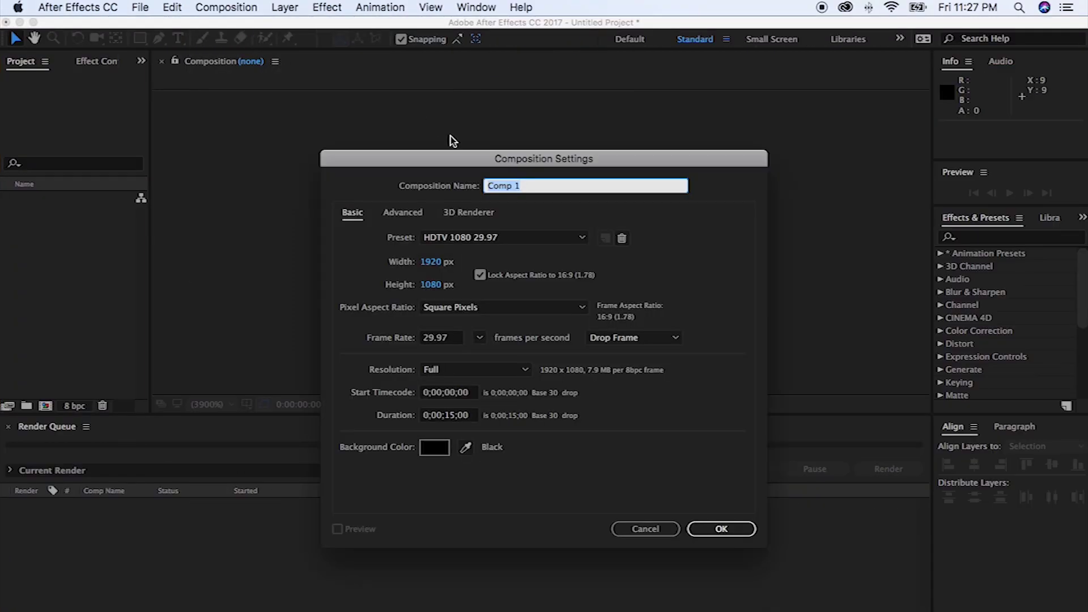
Name the HDTV 1080, 15-second composition 'Animated Number Counter' and create it.
key("BackSpace")
type("imated ")
type("Number Counter")
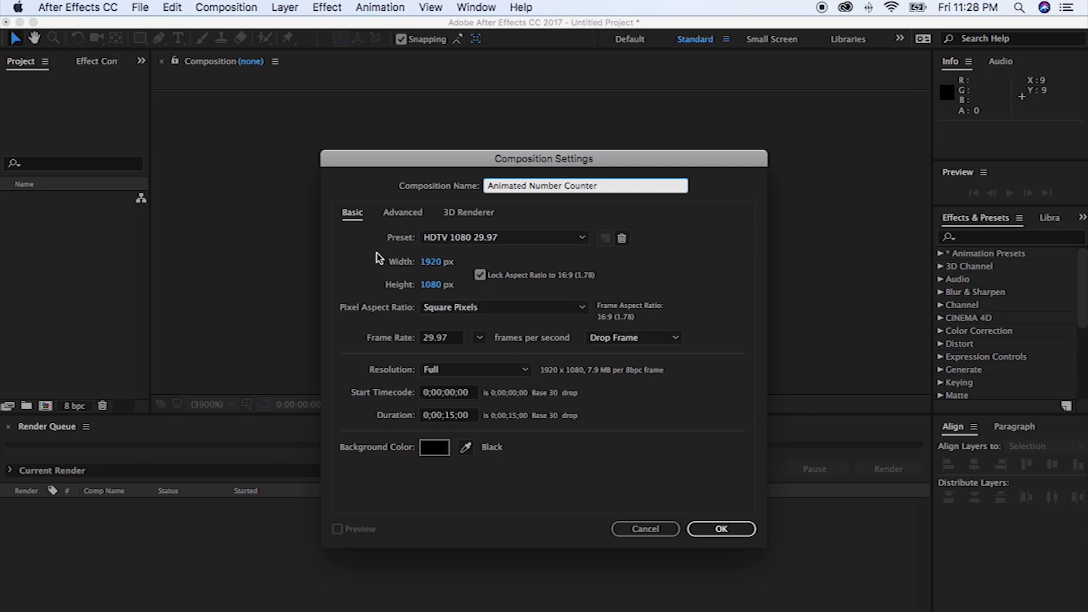
left_click(375, 259)
left_click(698, 529)
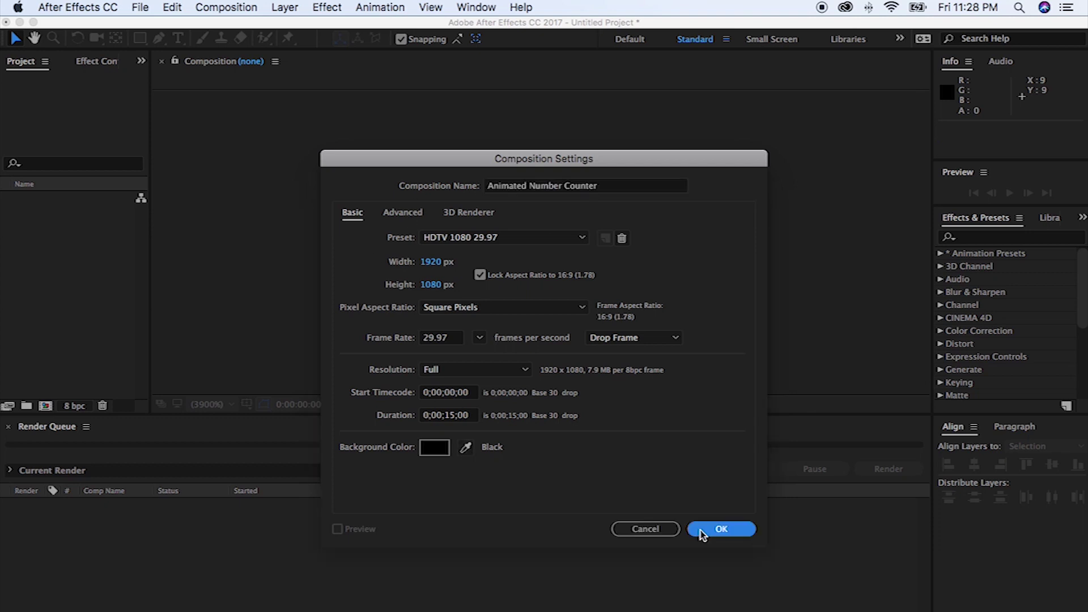
left_click(285, 7)
mouse_move(366, 26)
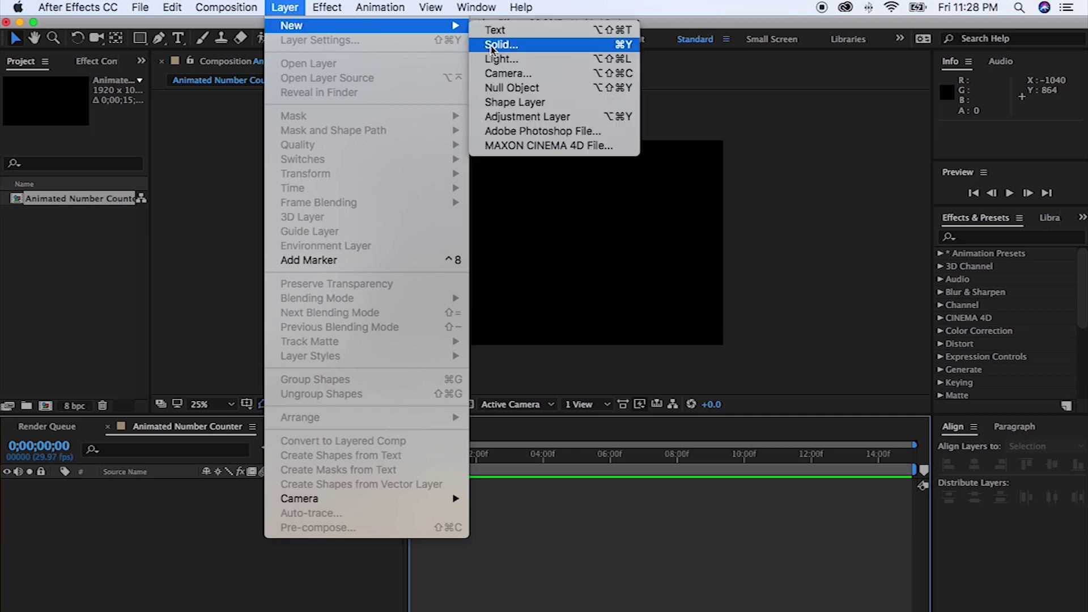
Add a full-frame orange-red solid layer to the composition.
left_click(502, 45)
left_click(542, 448)
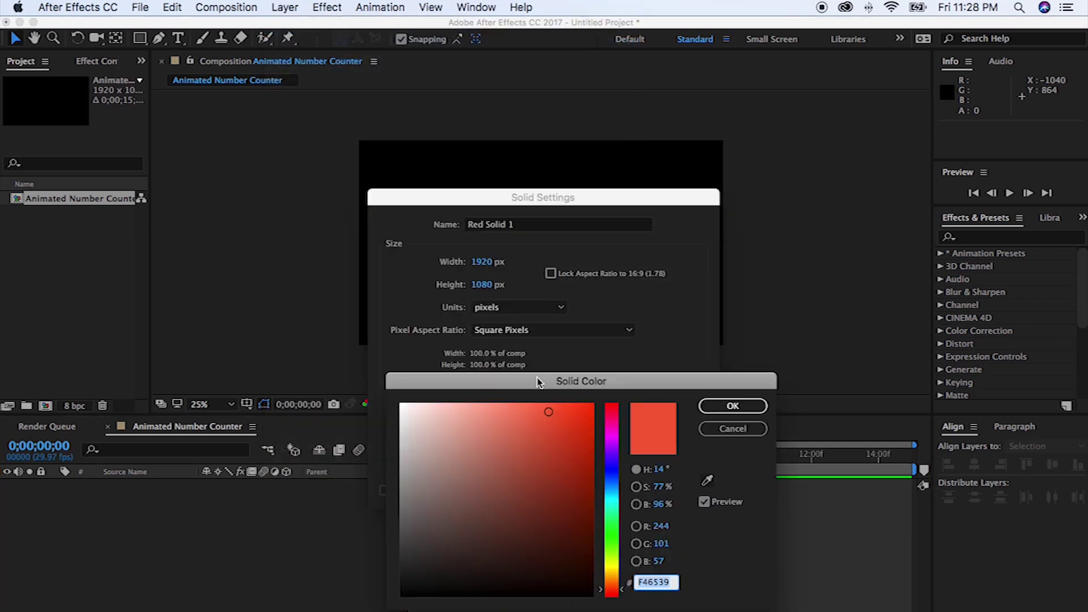
left_click_drag(559, 418, 552, 432)
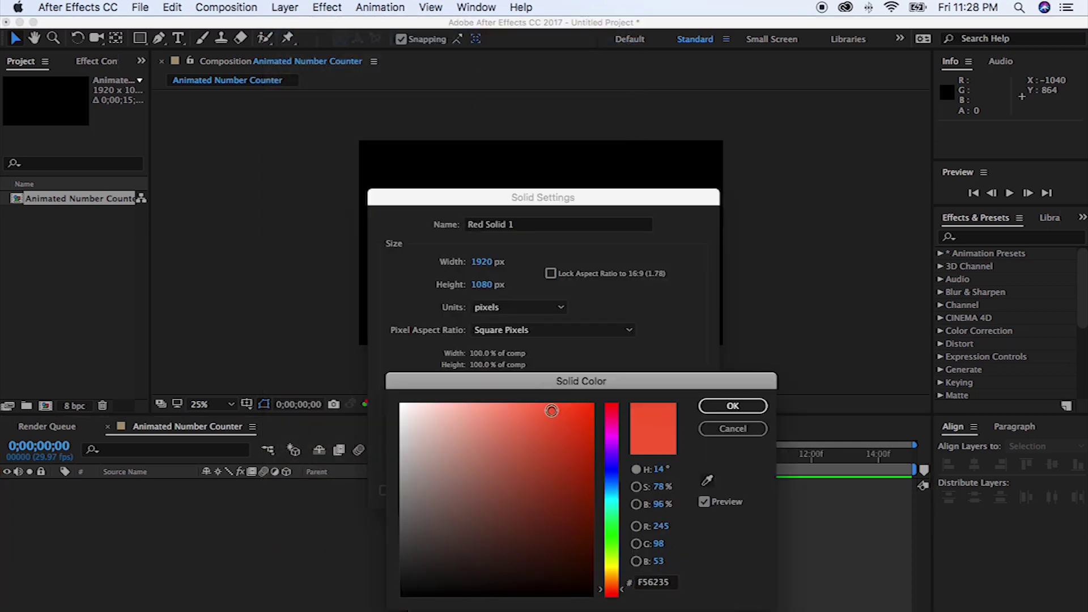
left_click(736, 407)
left_click(659, 490)
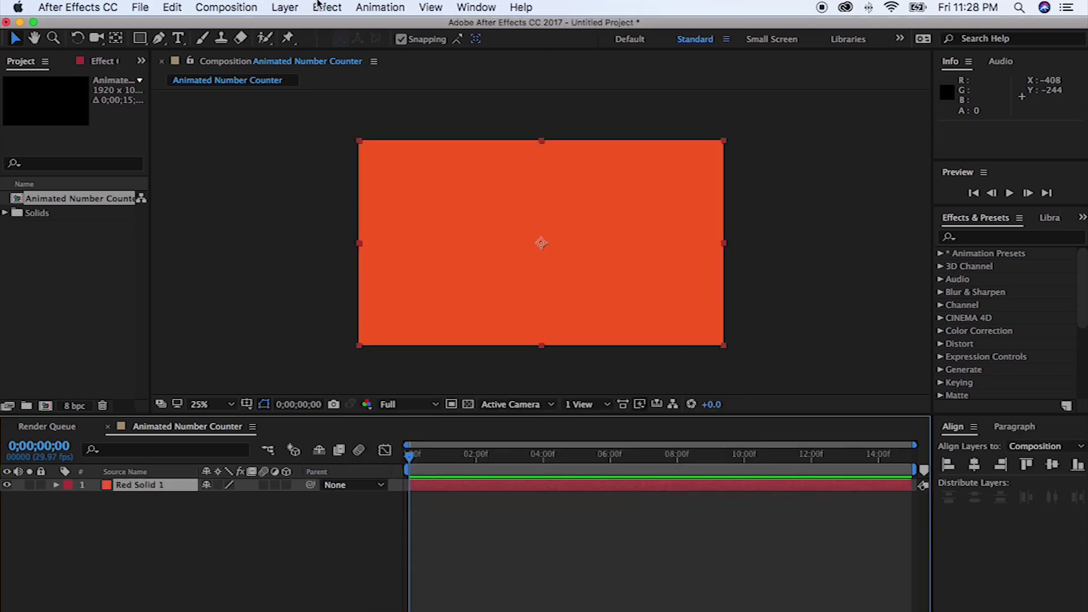
left_click(314, 7)
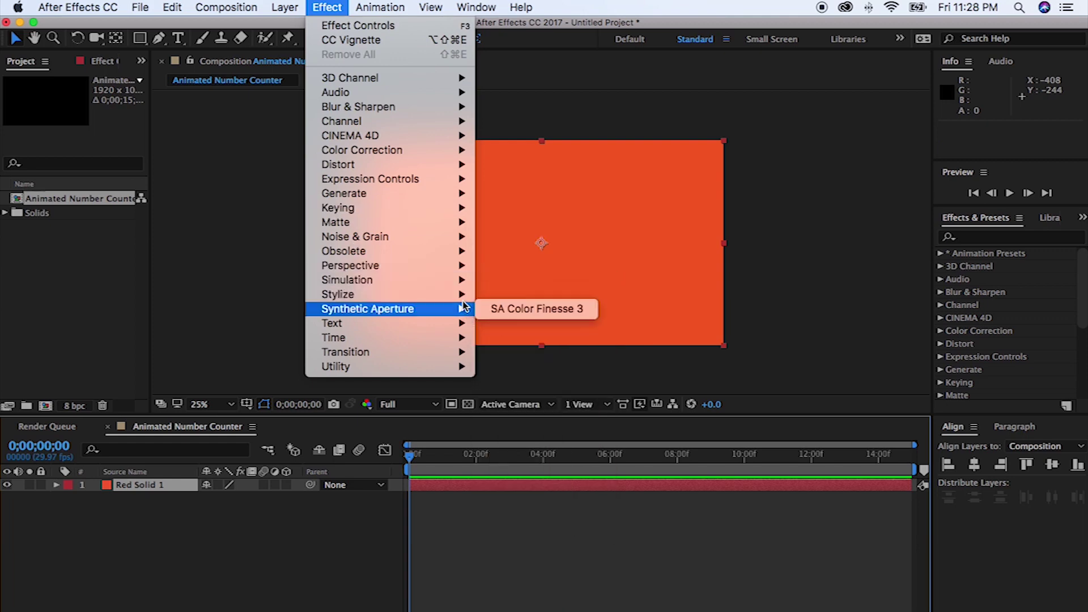
mouse_move(338, 295)
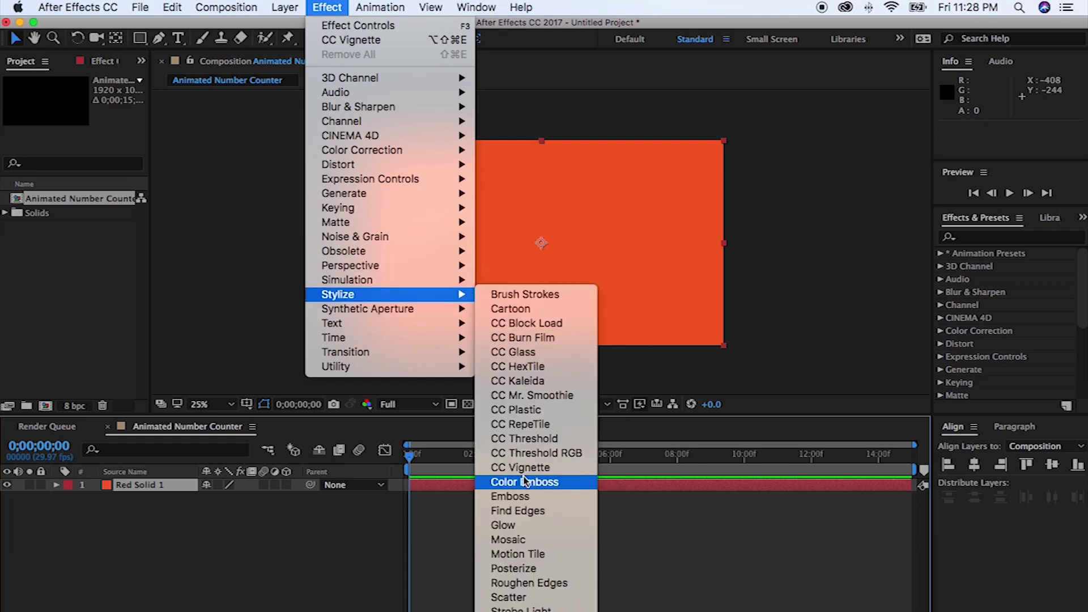
Apply CC Vignette to the solid with Amount 148, then deselect it.
left_click(522, 469)
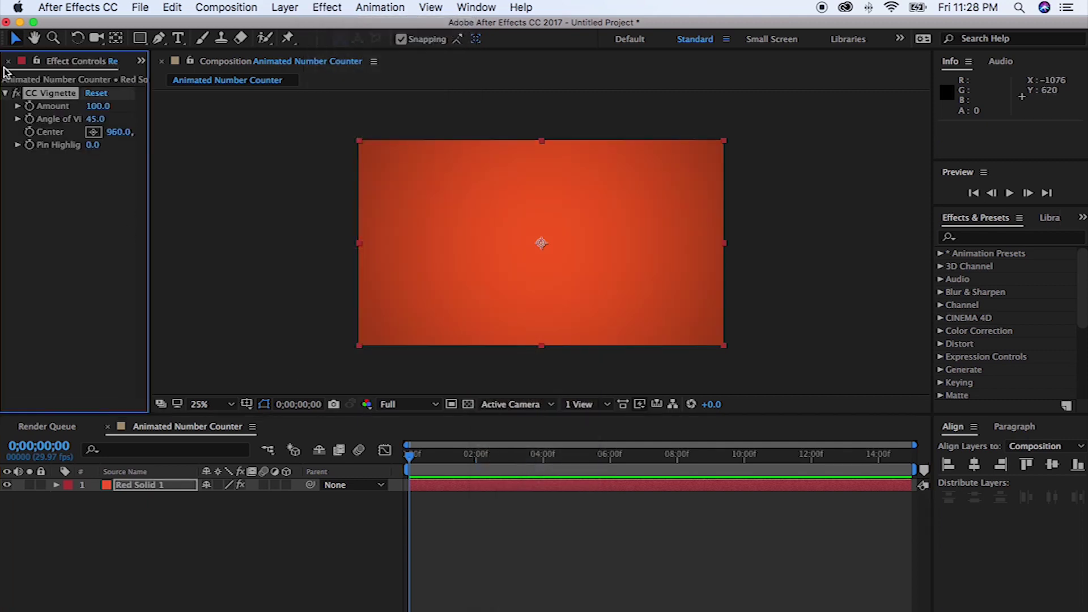
left_click_drag(97, 106, 145, 119)
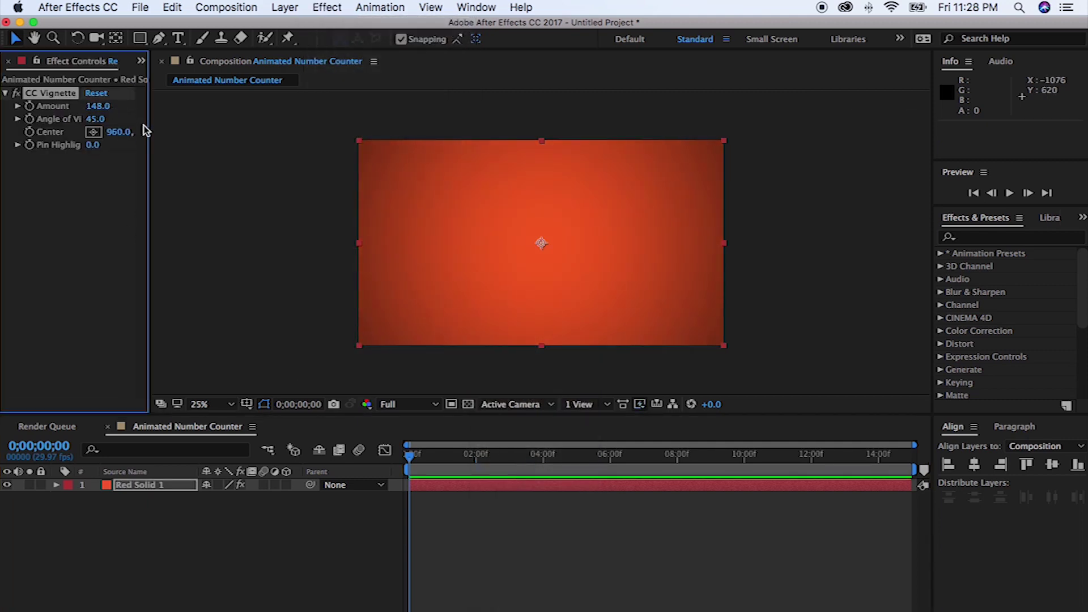
left_click(131, 561)
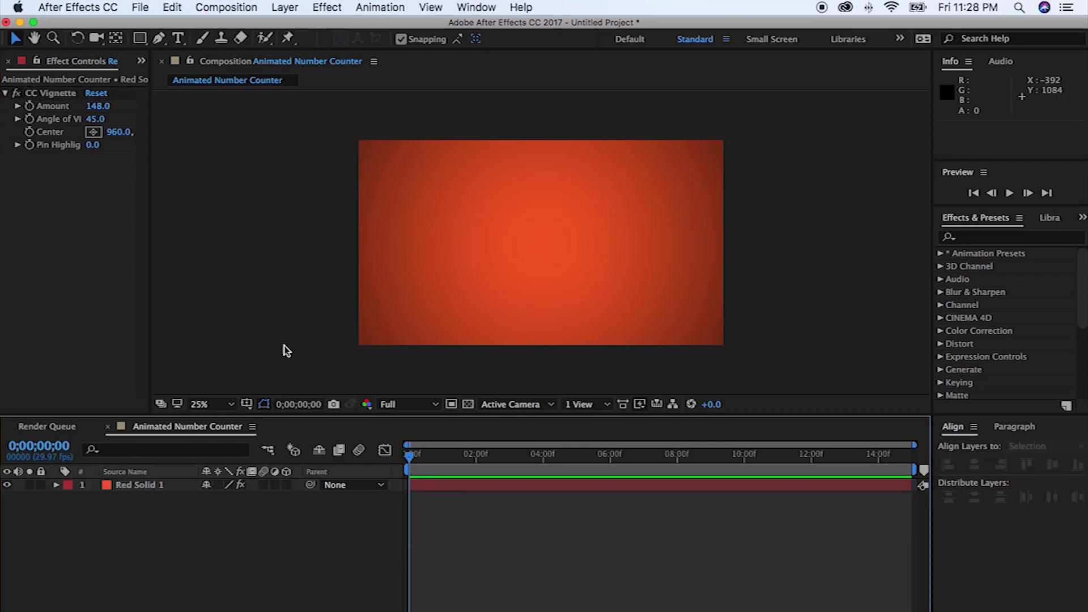
left_click(285, 7)
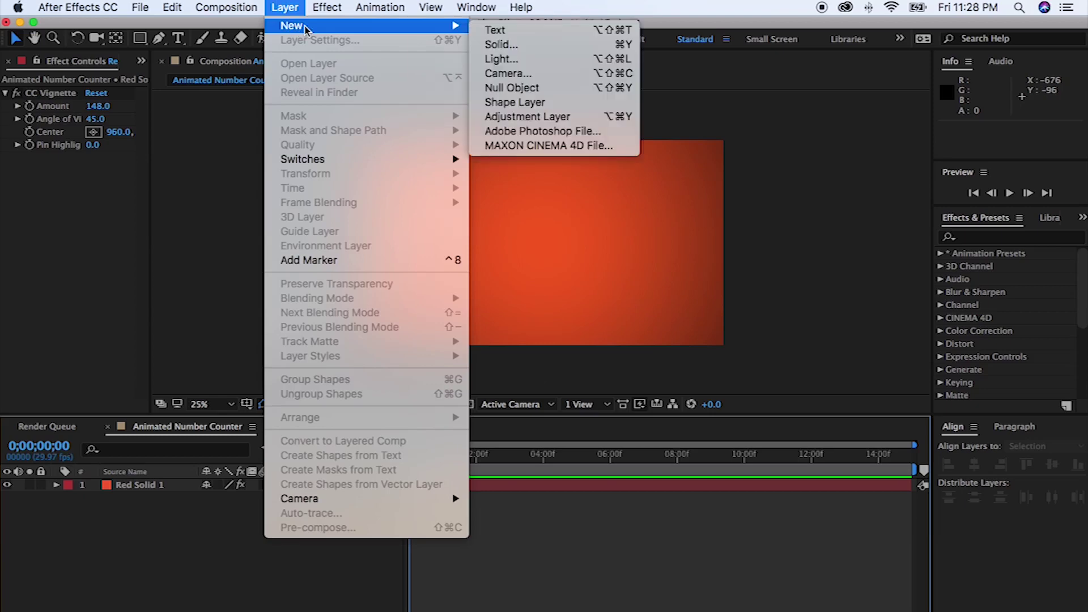
Add a white text layer reading '1' at the centre of the composition.
left_click(486, 29)
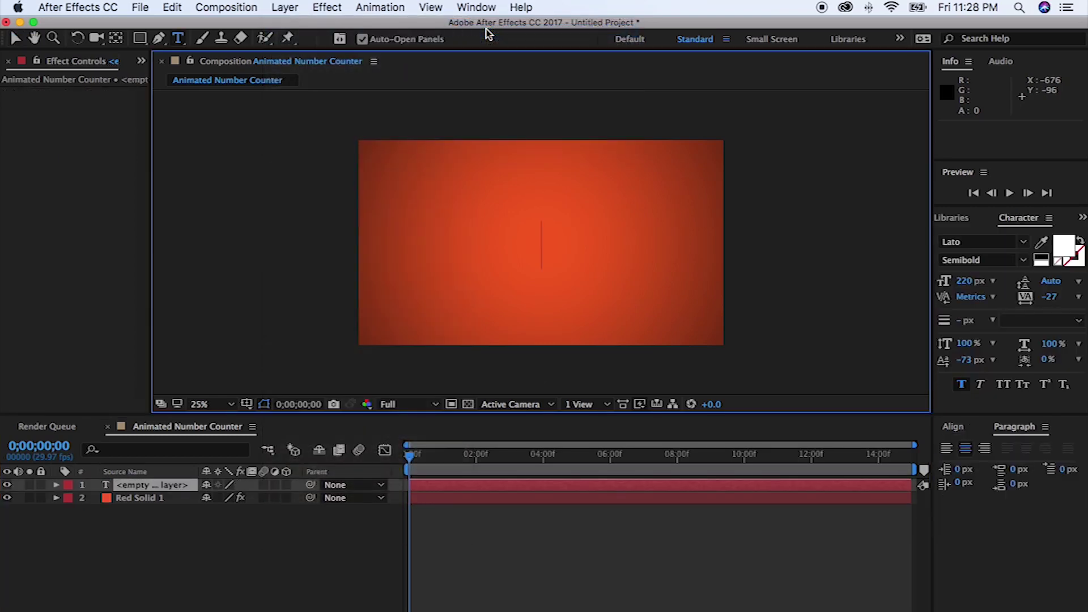
type("1")
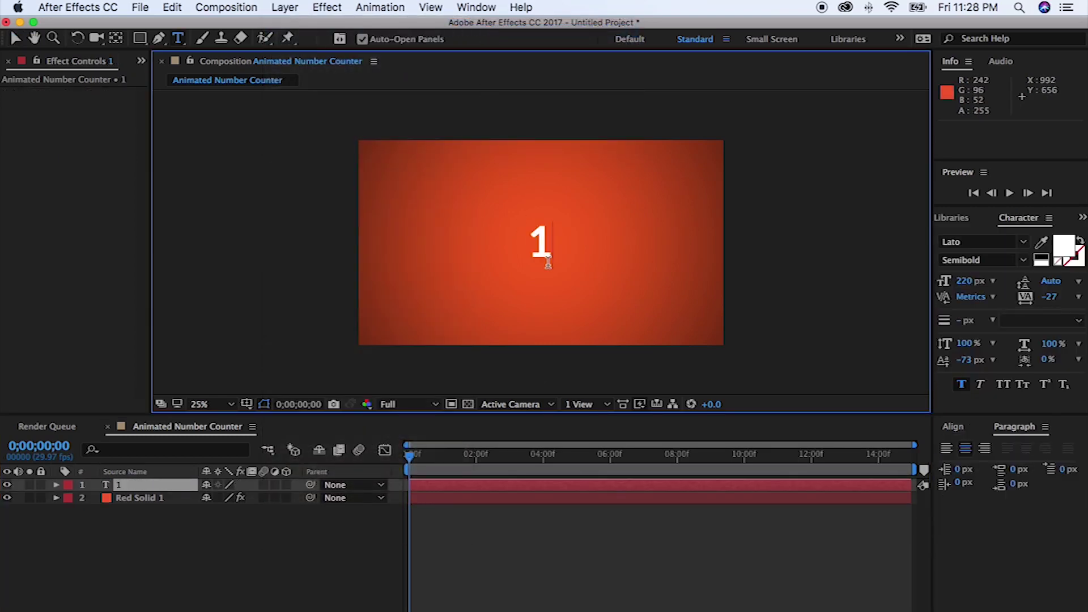
left_click(145, 513)
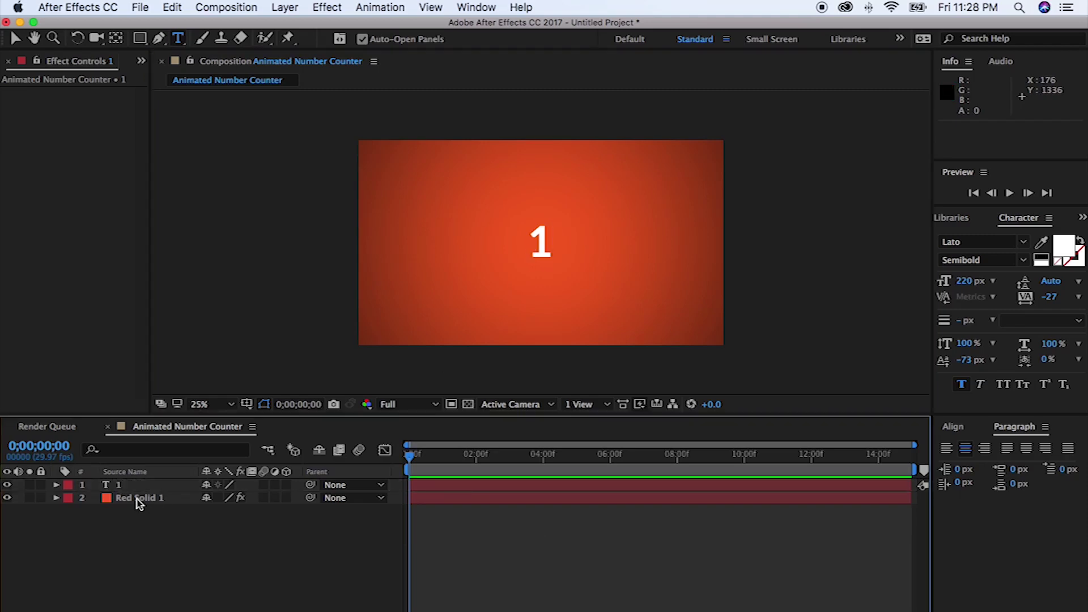
left_click(119, 489)
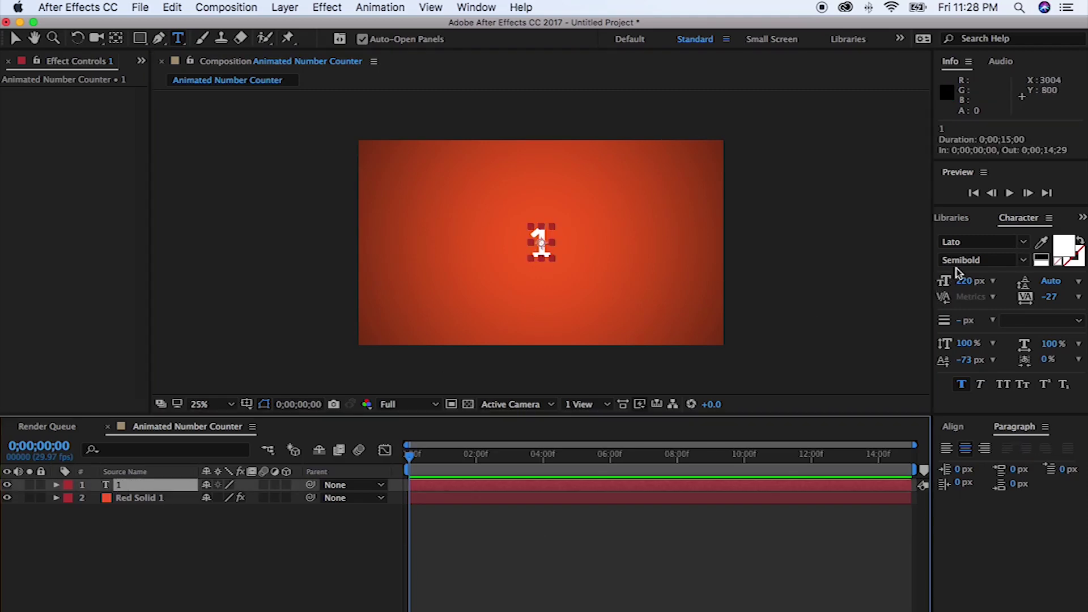
Scale the '1' text layer to 172%.
key("s")
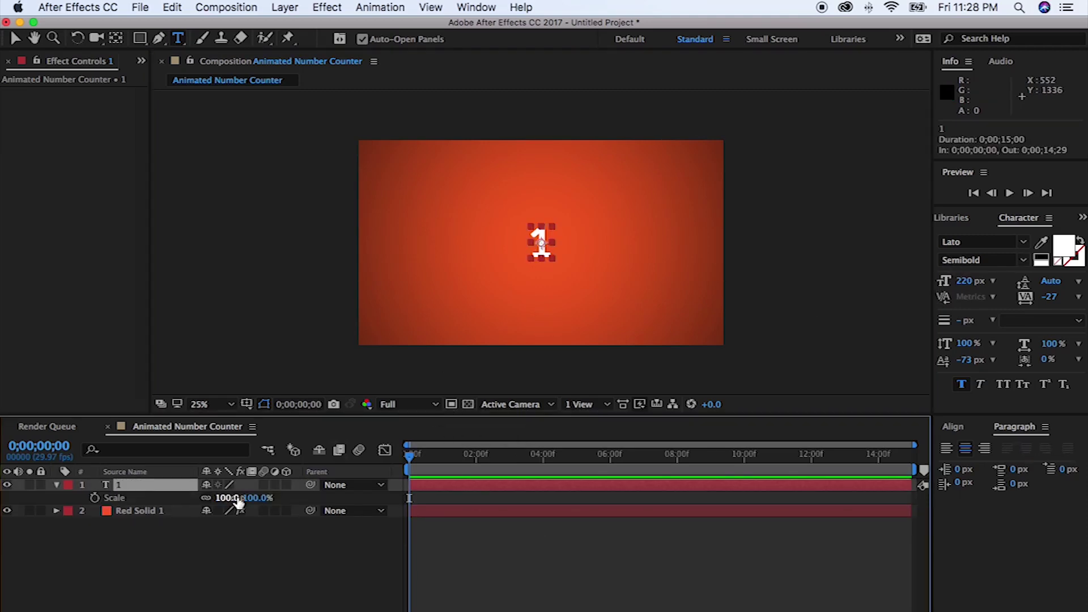
mouse_move(231, 498)
left_mouse_down()
mouse_move(272, 504)
mouse_move(285, 523)
left_mouse_up()
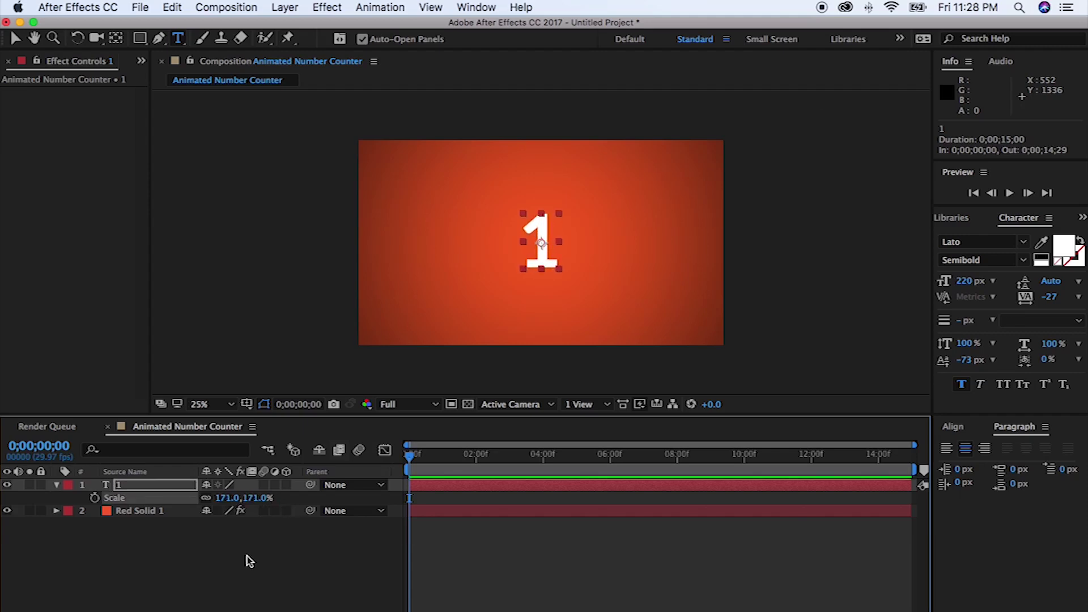
left_click(228, 498)
left_click(220, 541)
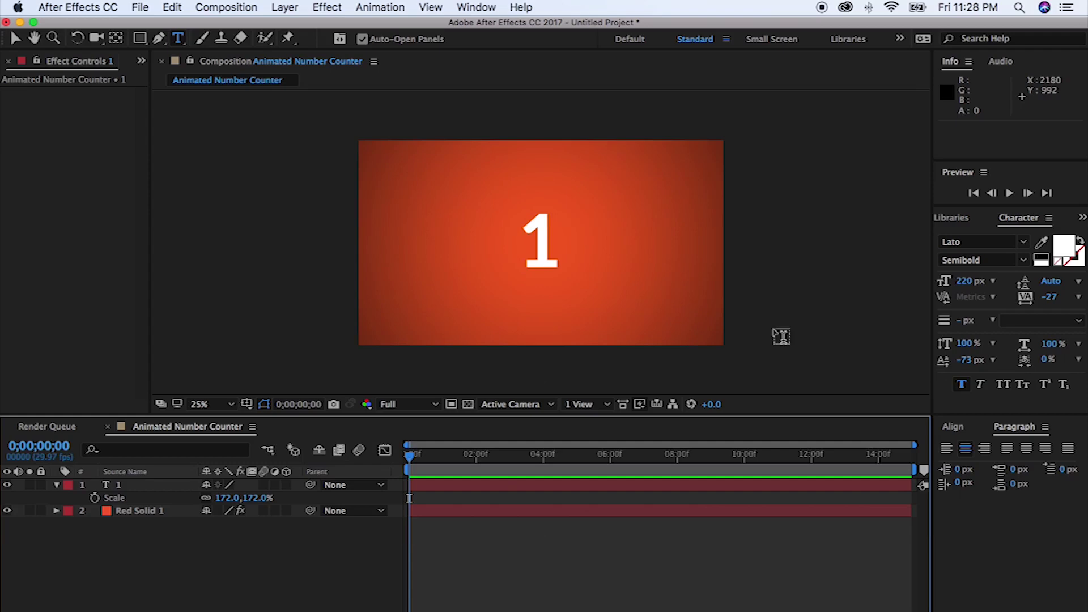
left_click(1082, 219)
Find Slider Control in Effects & Presets and apply it to the '1' layer.
left_click(1068, 237)
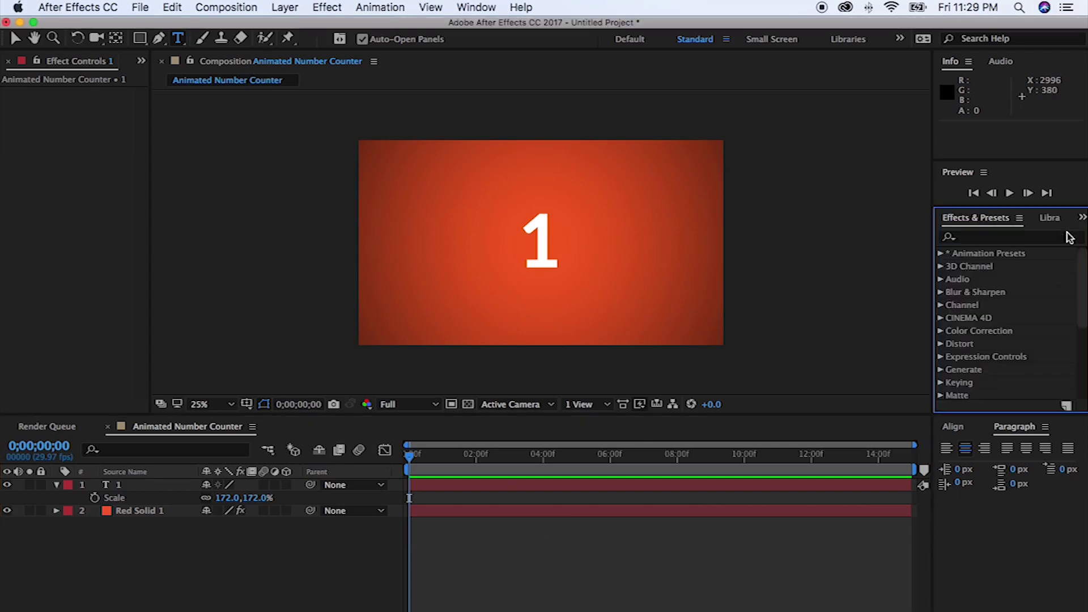
left_click(1018, 239)
type("slider")
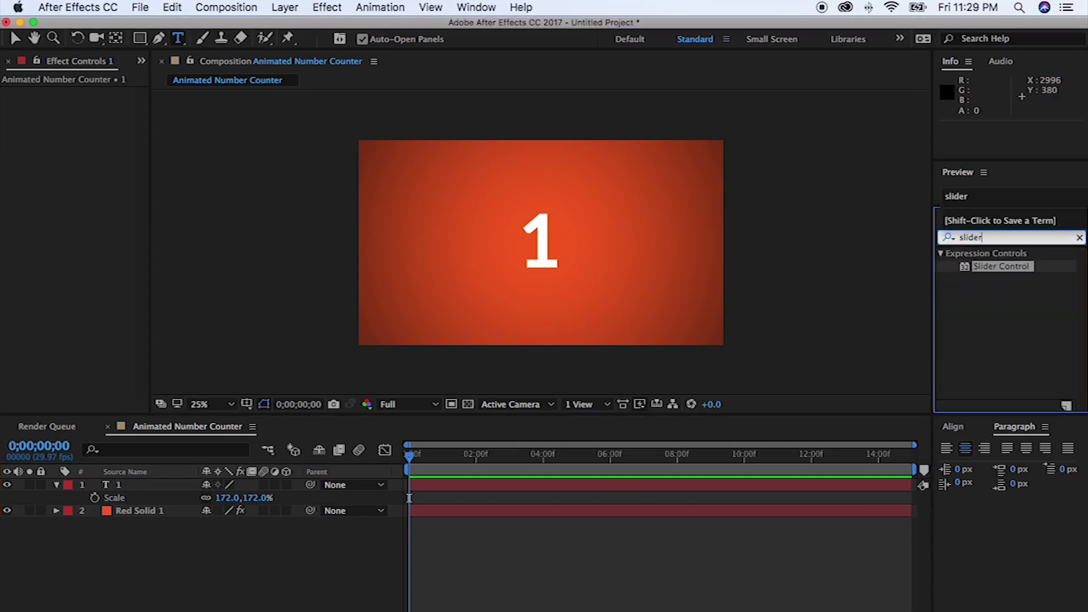
left_click_drag(965, 268, 540, 244)
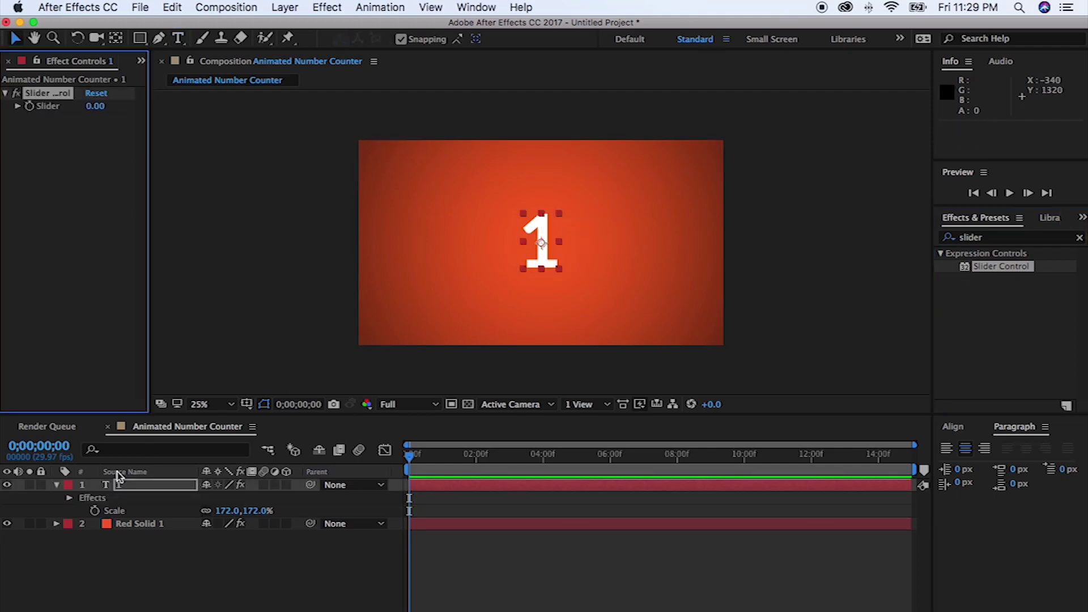
Expand the number layer's Text properties to reveal Source Text.
left_click(56, 485)
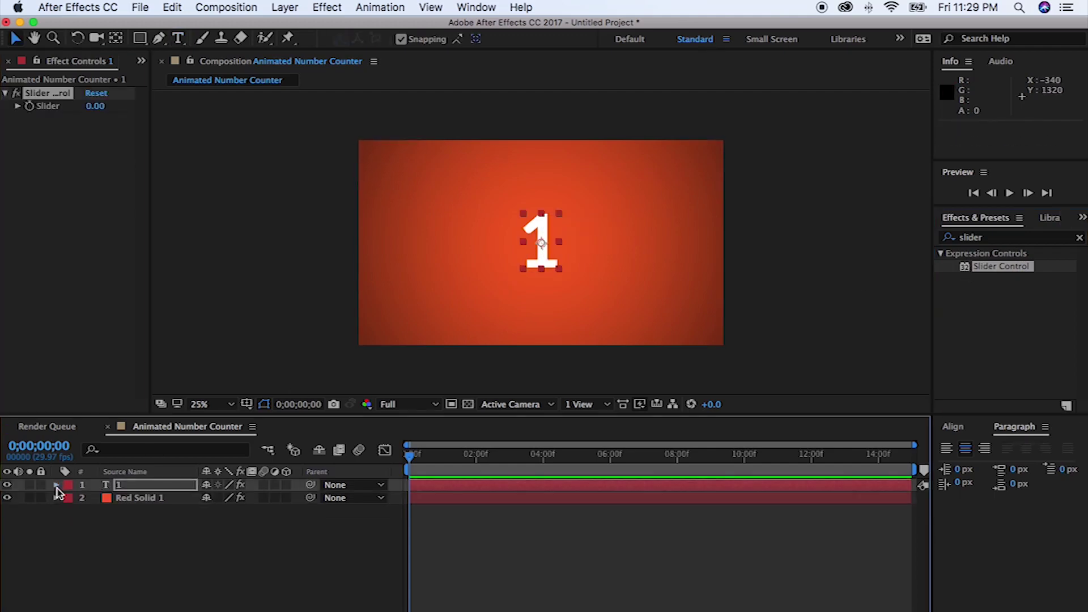
left_click(56, 486)
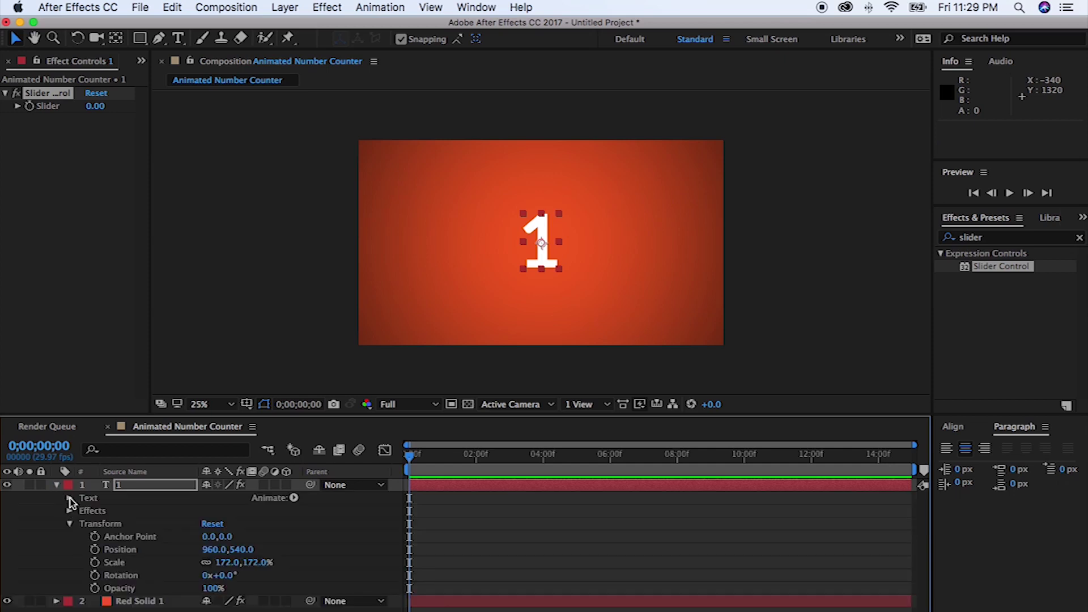
left_click(69, 524)
left_click(69, 498)
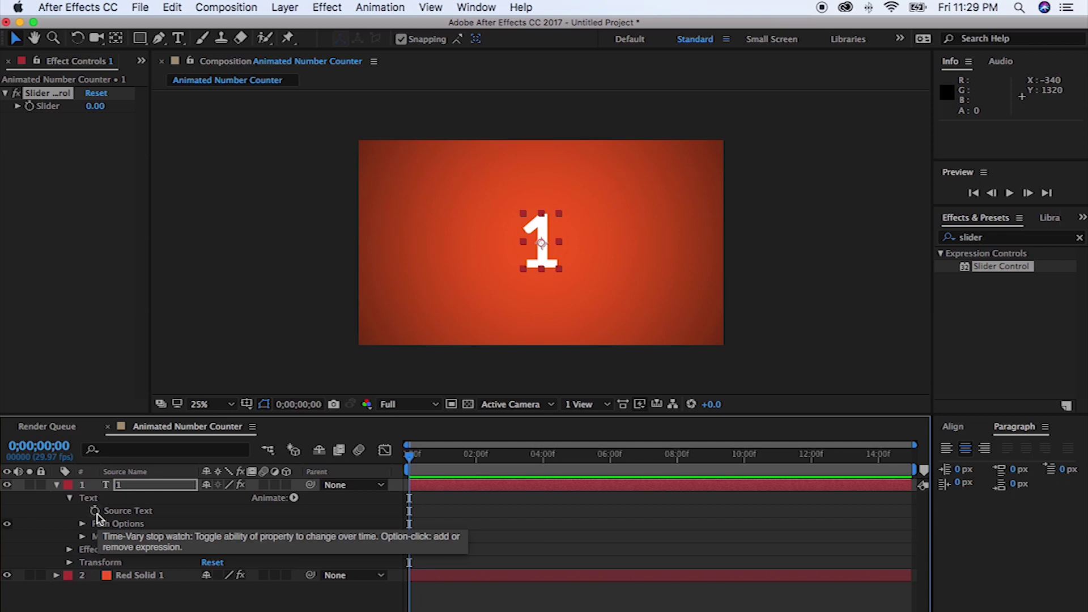
Add a Source Text expression pick-whipped to the Slider Control's Slider value.
left_click(94, 511, "alt")
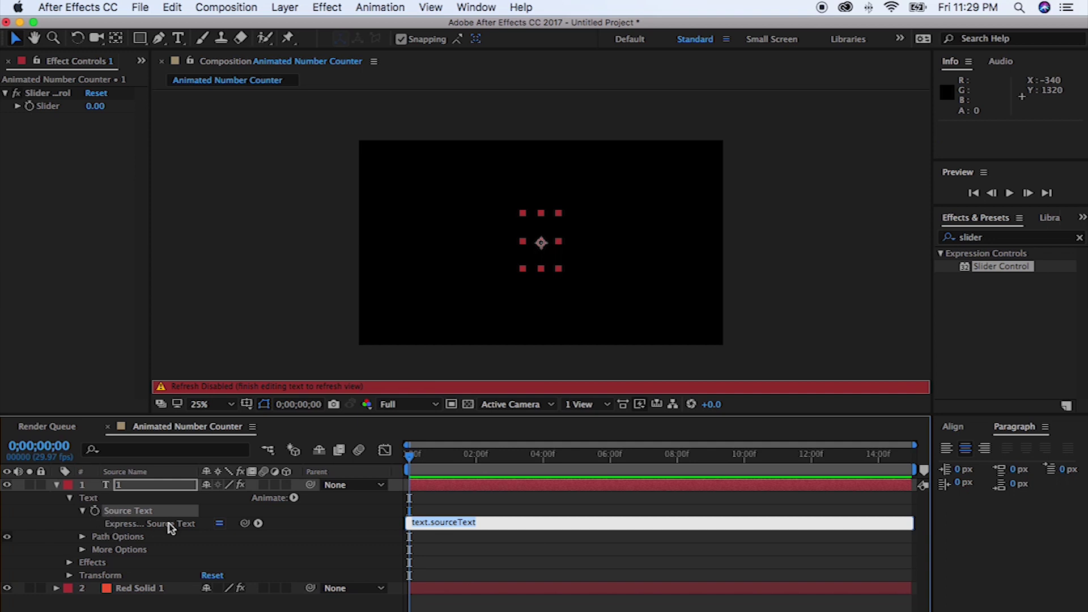
mouse_move(246, 524)
left_mouse_down()
mouse_move(50, 107)
mouse_move(135, 108)
mouse_move(60, 116)
mouse_move(95, 111)
left_mouse_up()
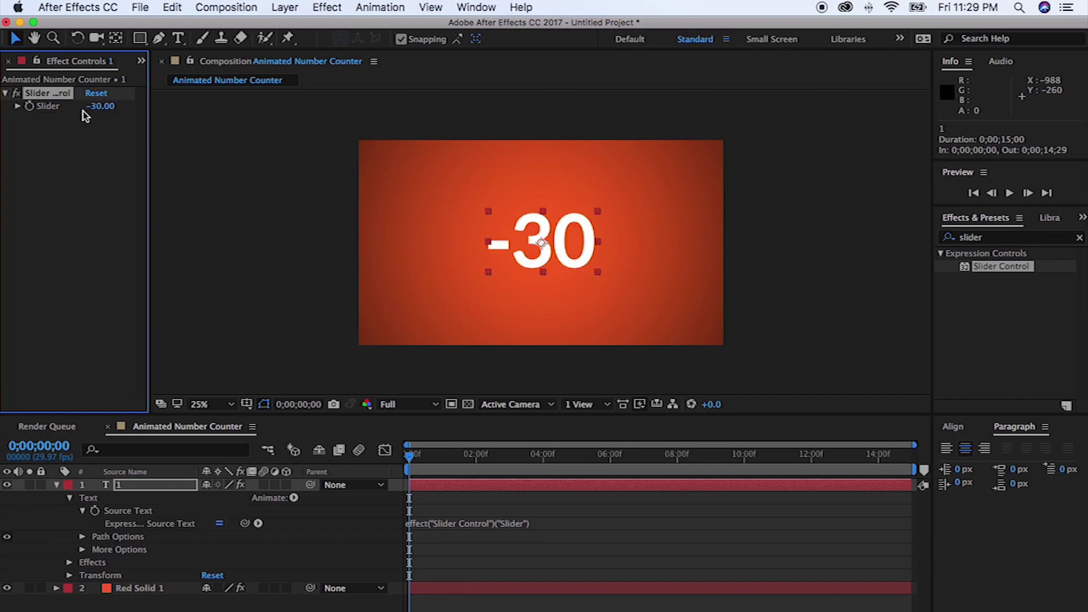
left_click(98, 153)
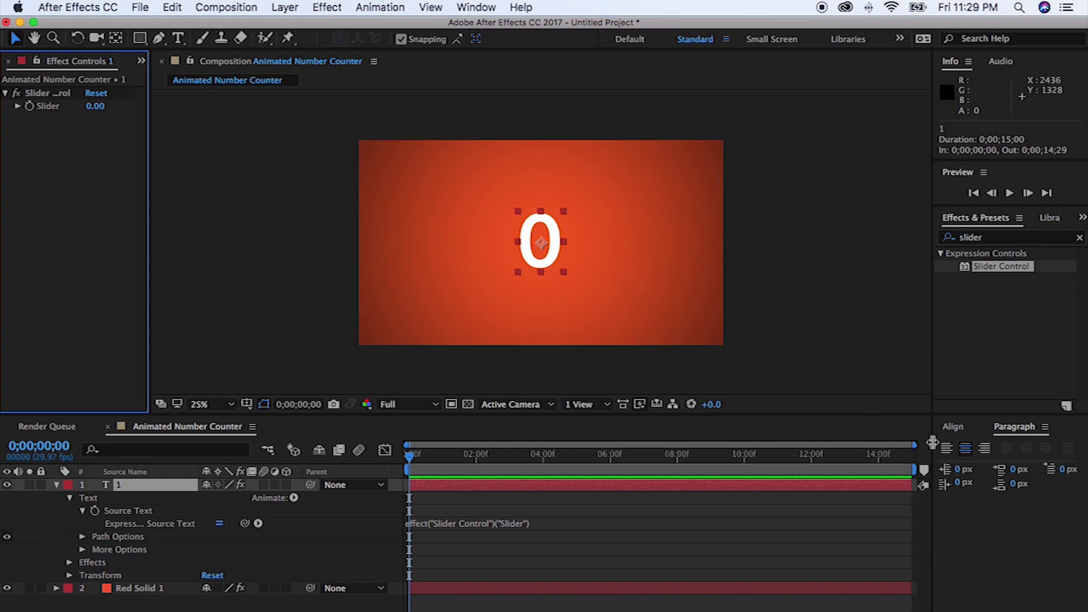
Centre the number horizontally and vertically with the Align panel.
left_click(953, 427)
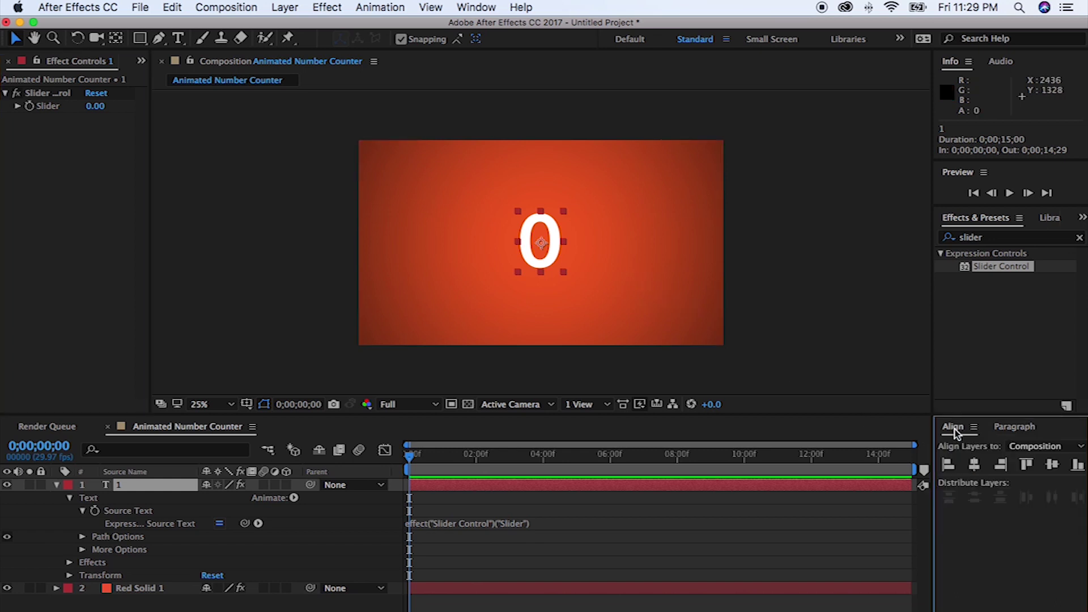
left_click(975, 466)
left_click(1052, 465)
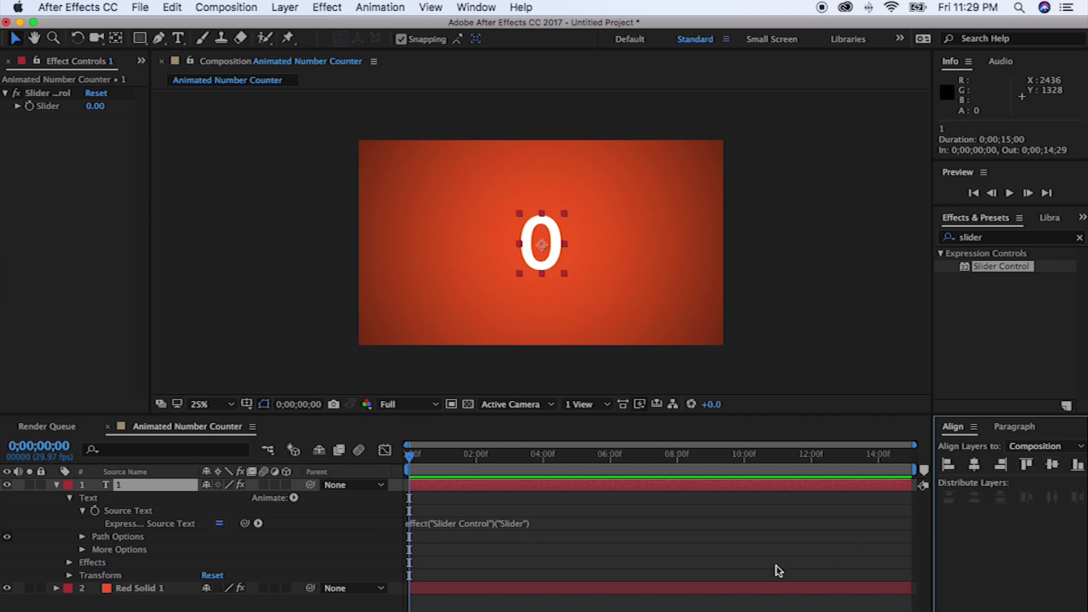
left_click(489, 524)
type(".value.toFixed(")
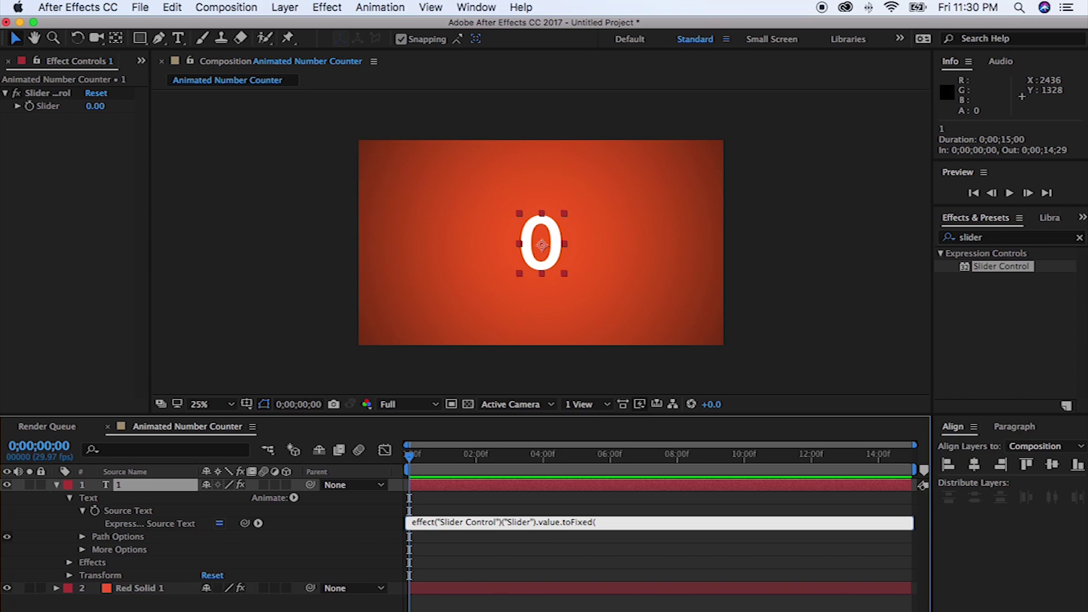
type("2)")
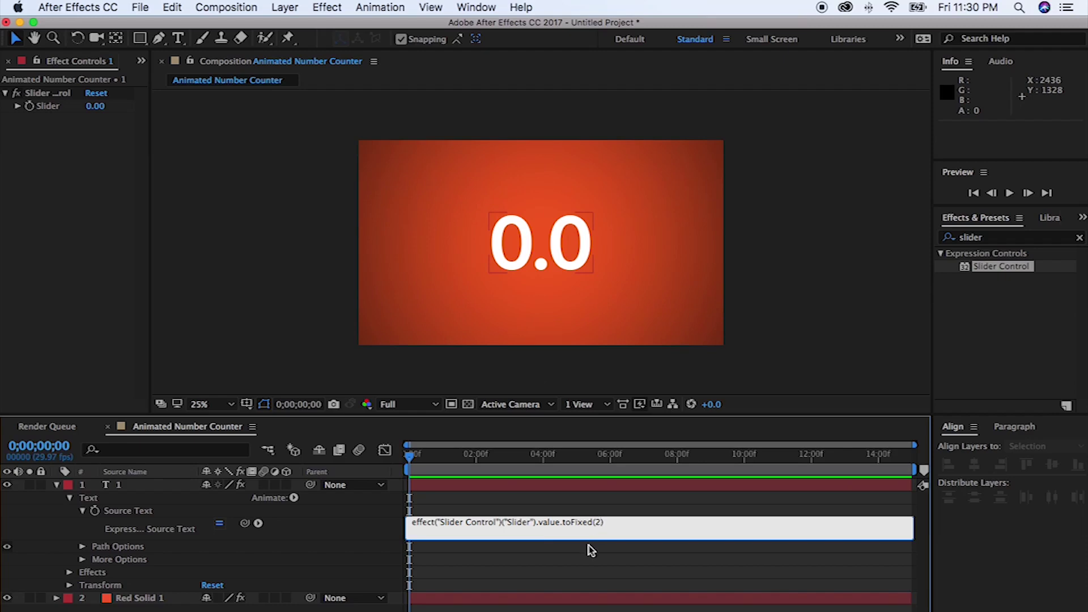
Append .value.toFixed(2) to the Source Text expression so it shows 0.00.
left_click(591, 551)
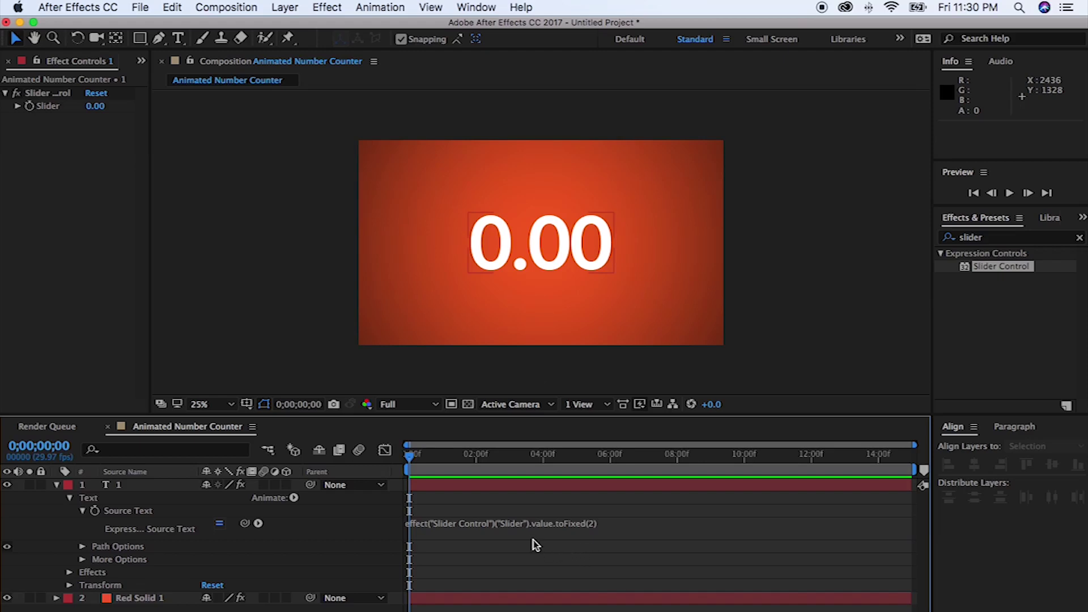
Prefix the Source Text expression with "$"+ so the number shows a dollar sign.
left_click(421, 527)
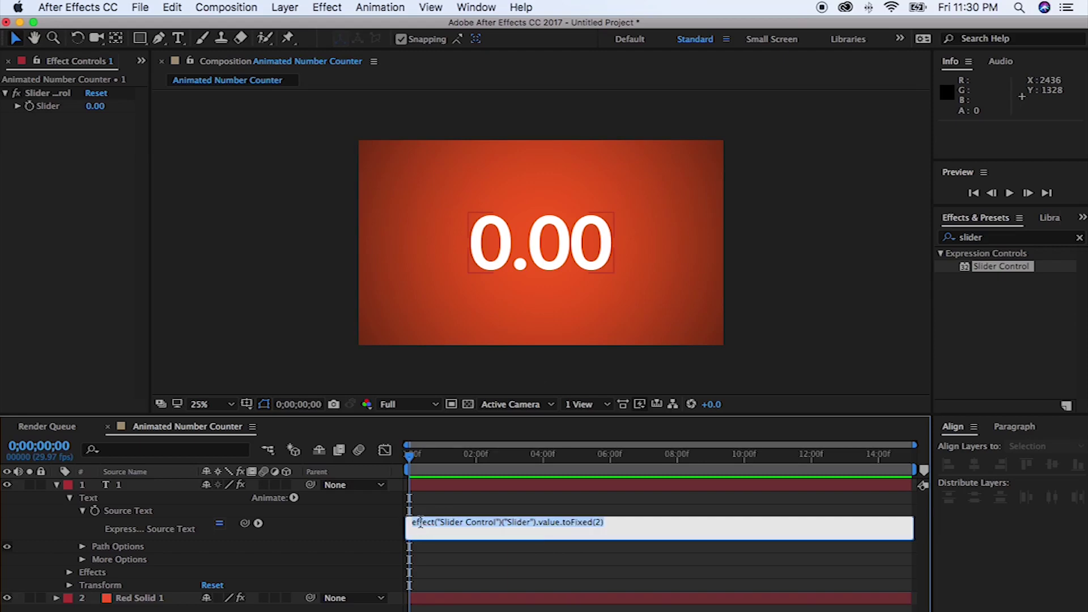
key("Left")
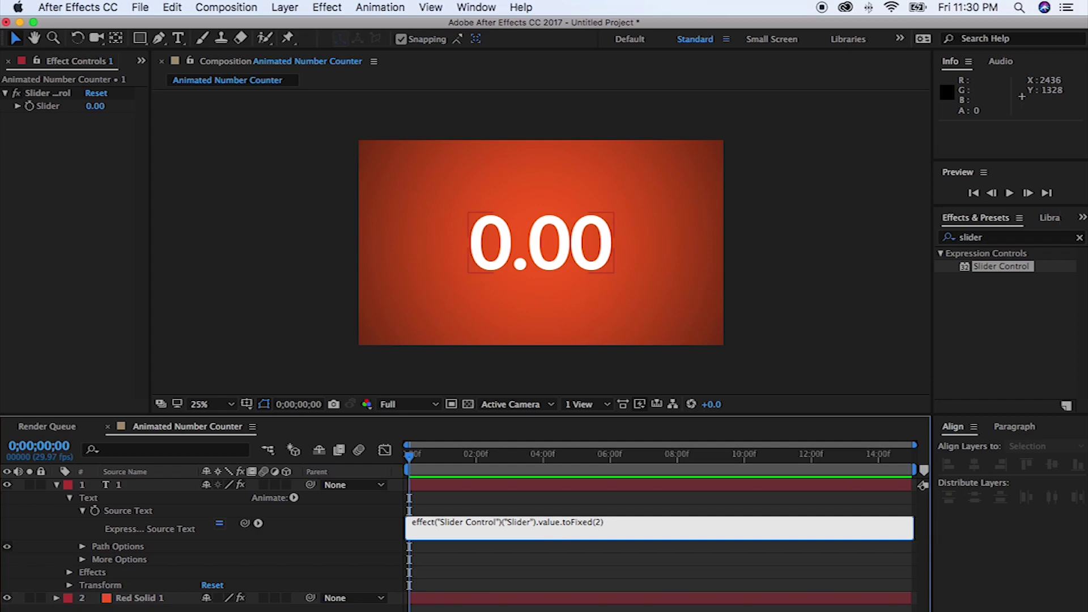
type("\"")
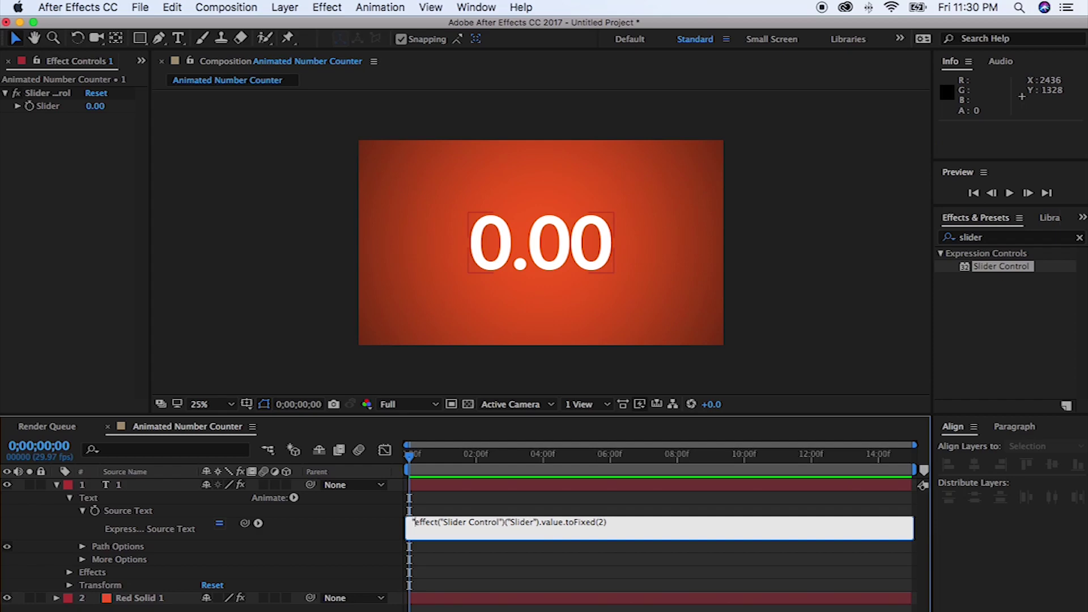
type("$")
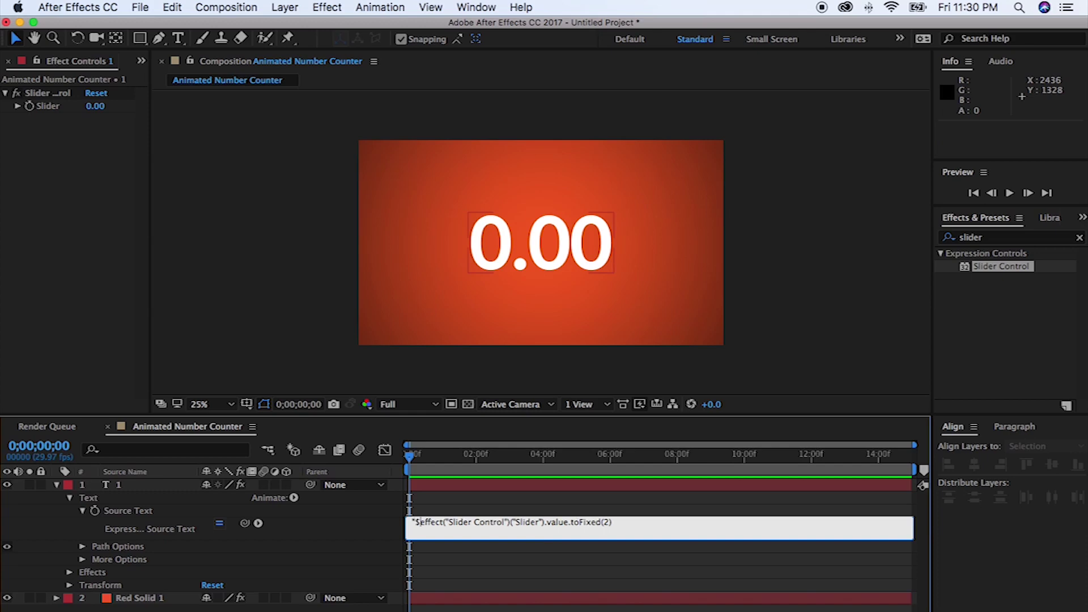
type("\"+")
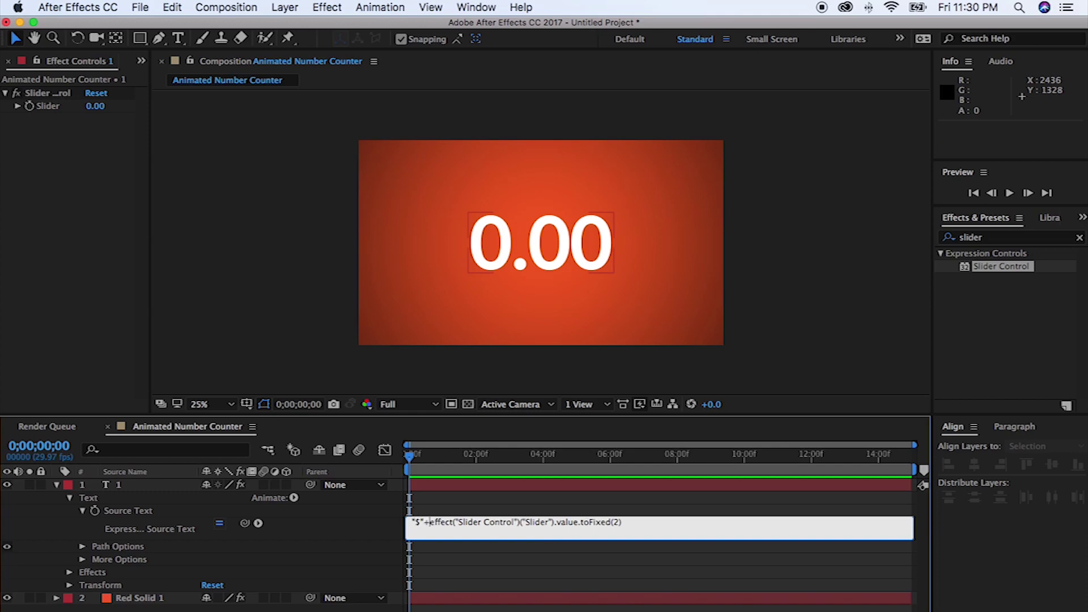
left_click(451, 559)
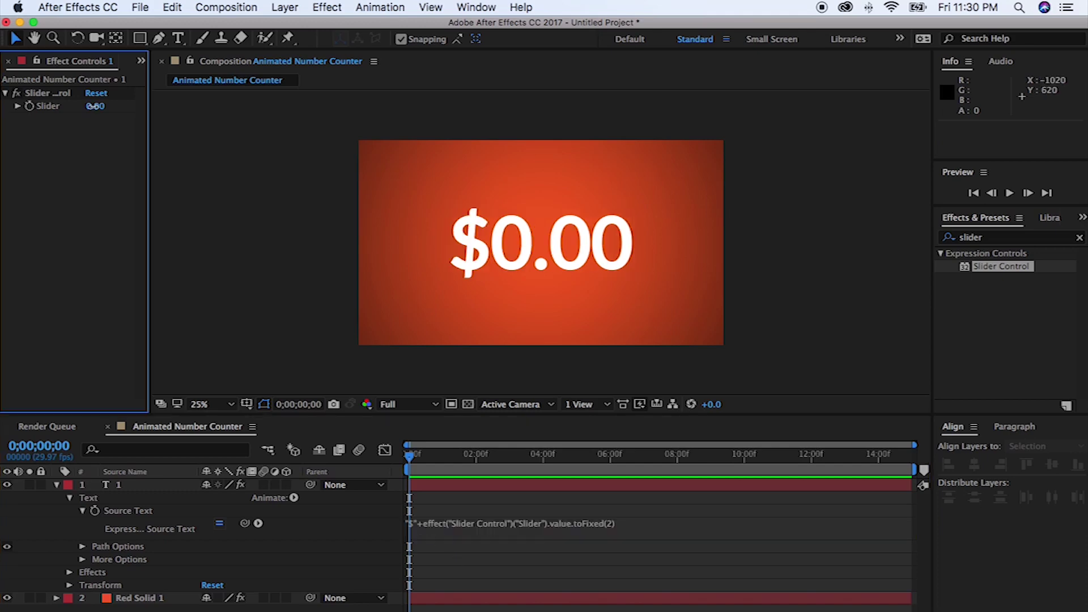
Set the Slider value to 18 so the counter reads $18.00.
left_click_drag(94, 106, 96, 108)
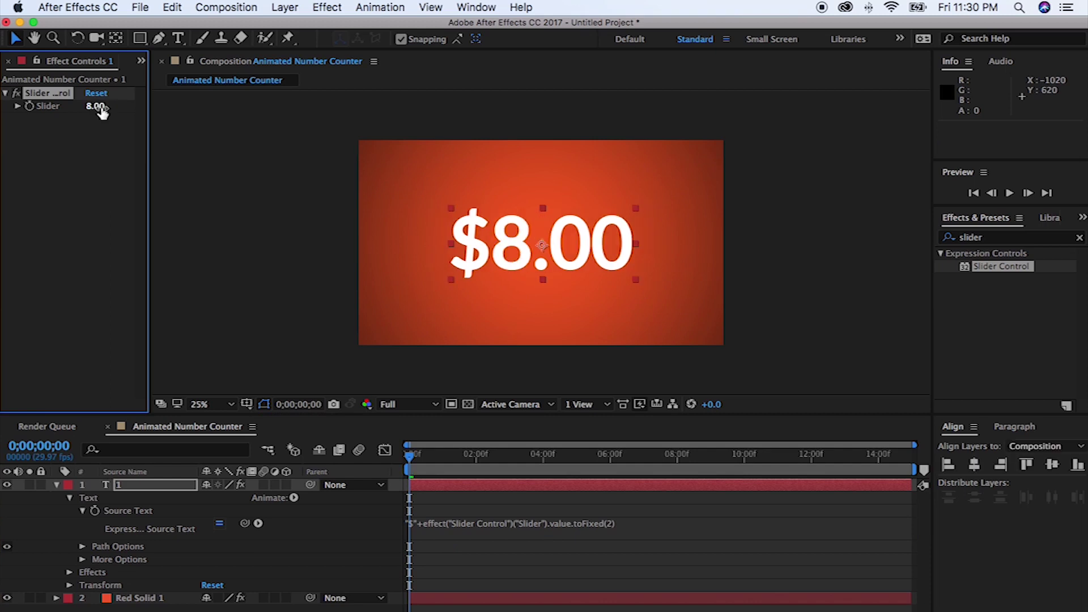
left_click(101, 109)
key("Up")
key("Up")
key("Up")
key("Up")
key("Up")
key("Up")
key("Up")
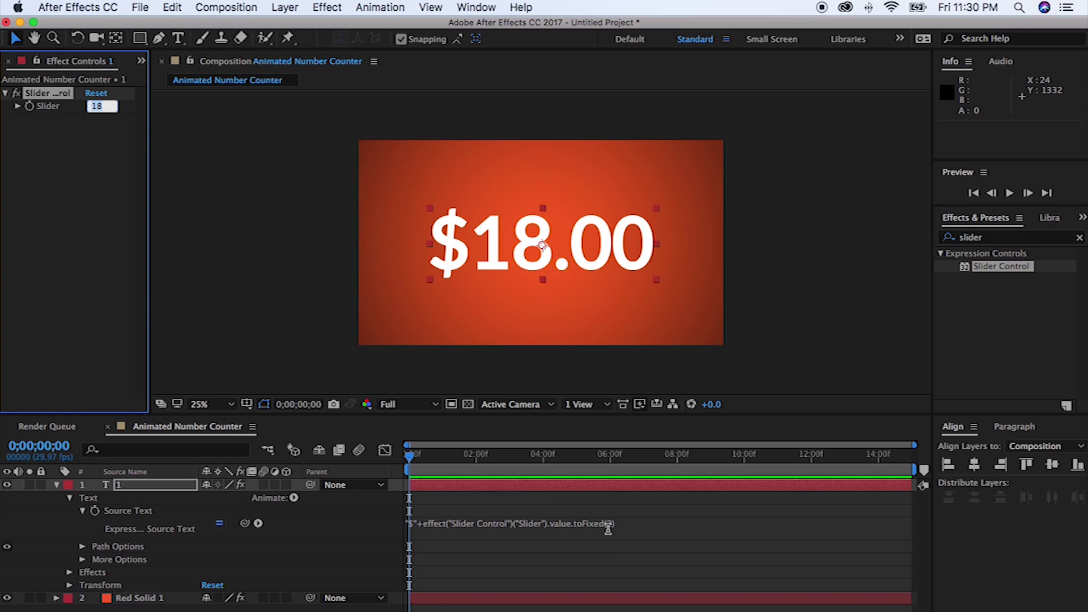
left_click(609, 525)
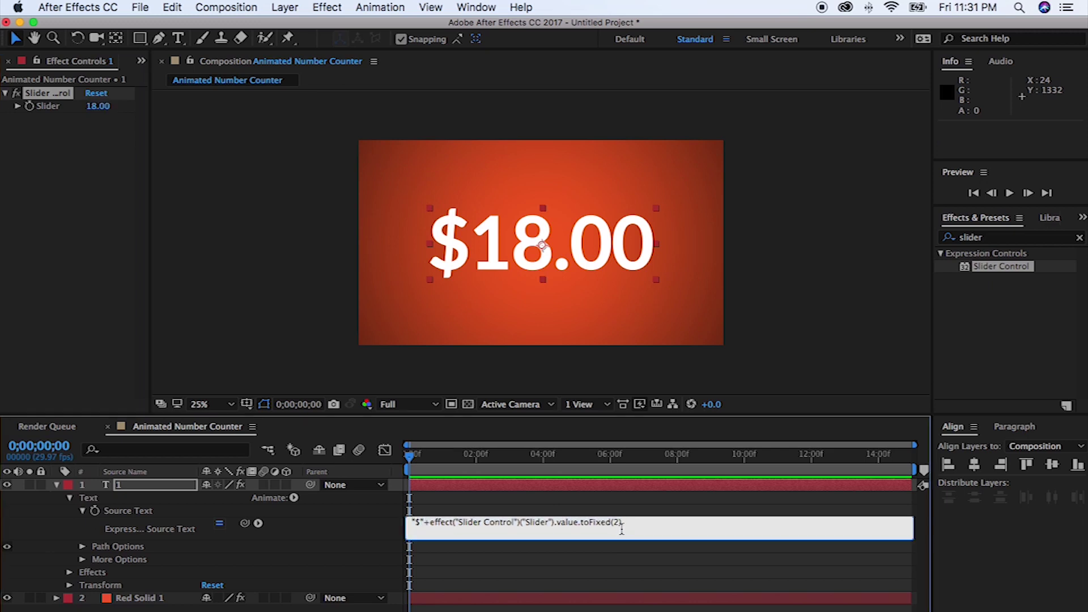
left_click(487, 564)
Collapse the text properties and set a starting Slider keyframe of 0 at frame zero.
left_click(83, 511)
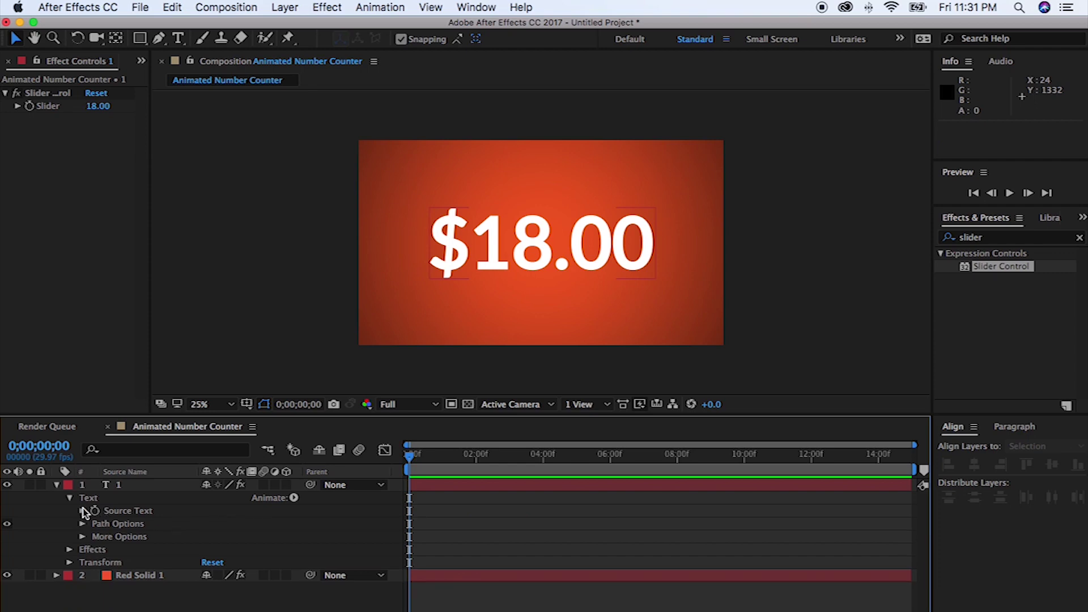
left_click(69, 498)
left_click(429, 489)
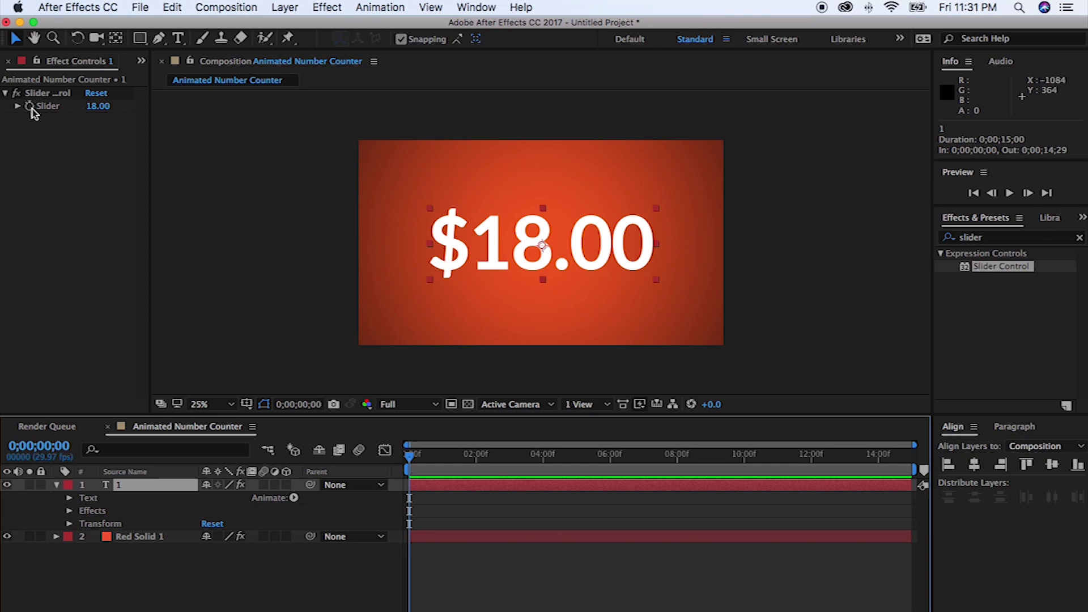
left_click(98, 106)
type("0")
key("Return")
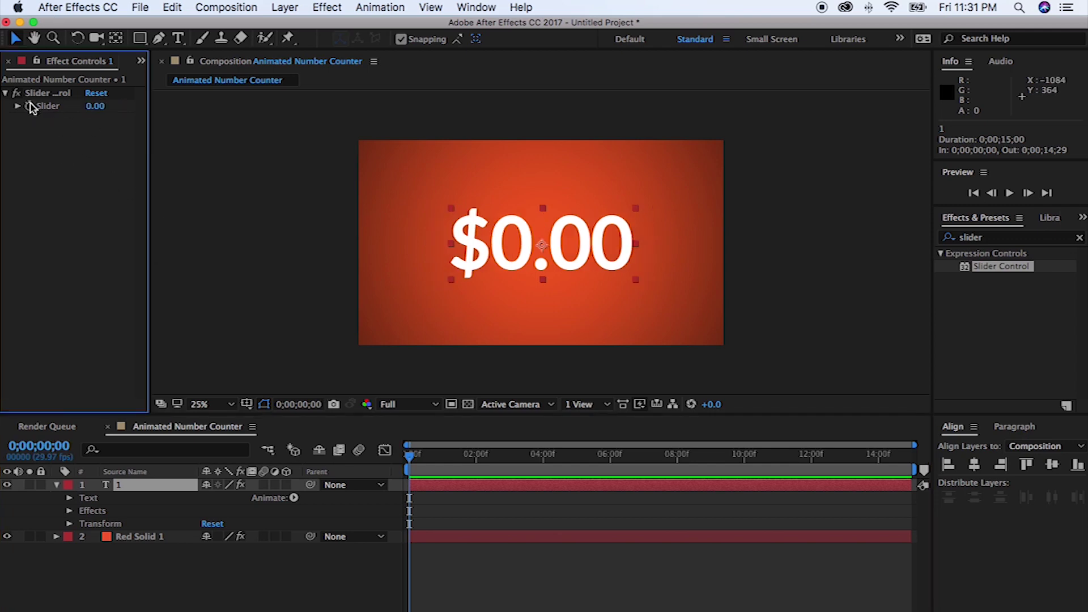
Keyframe the Slider to 50 at 4;02, then scrub and preview the rising counter.
left_click(30, 106)
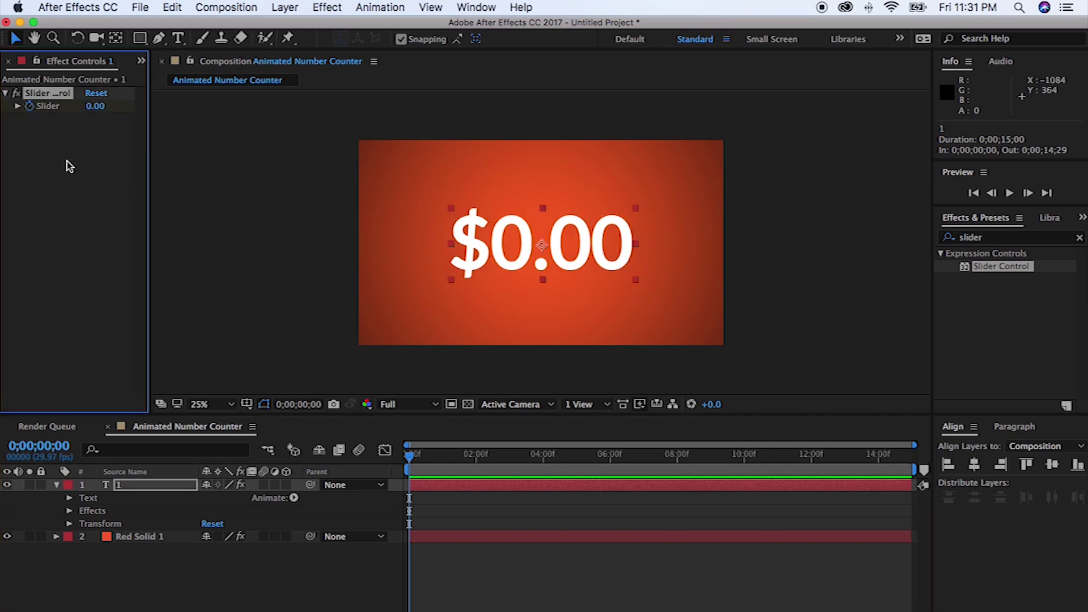
left_click(544, 457)
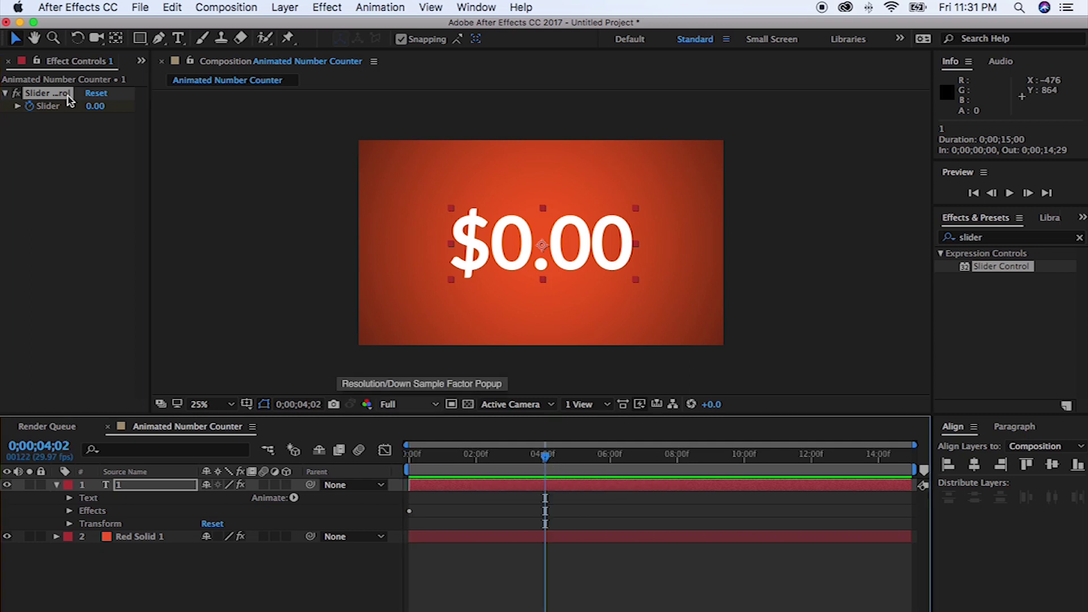
left_click_drag(95, 107, 95, 109)
type("50")
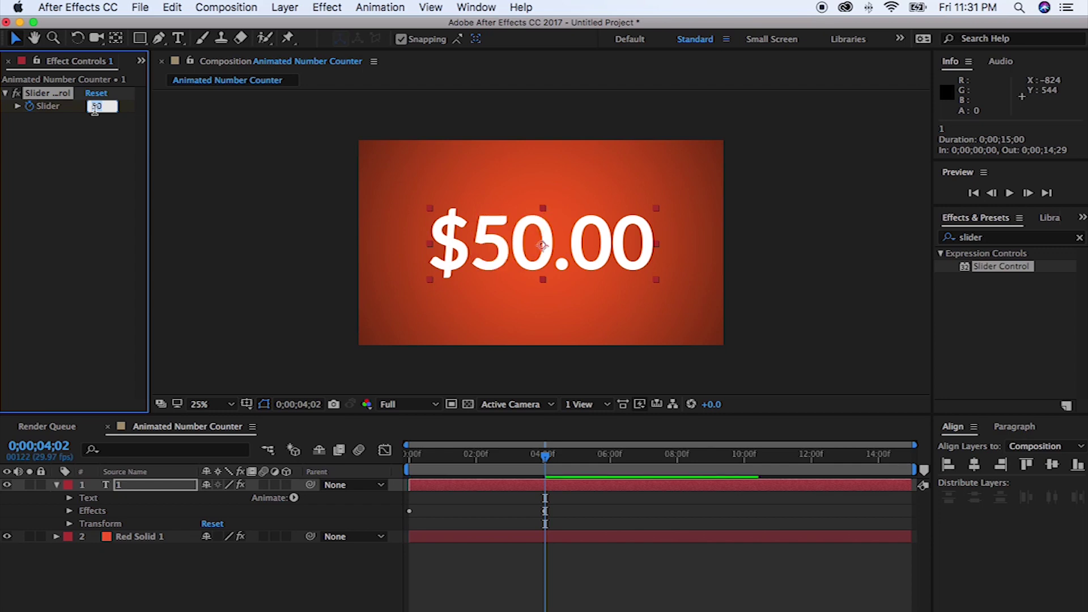
left_click(99, 132)
left_click_drag(549, 454, 386, 454)
key("space")
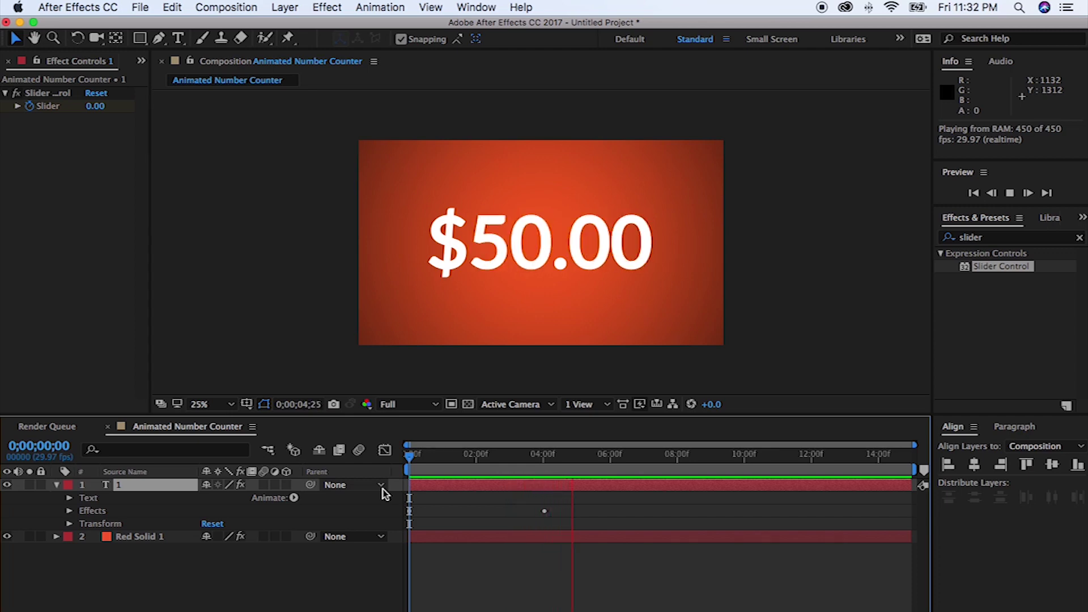
key("space")
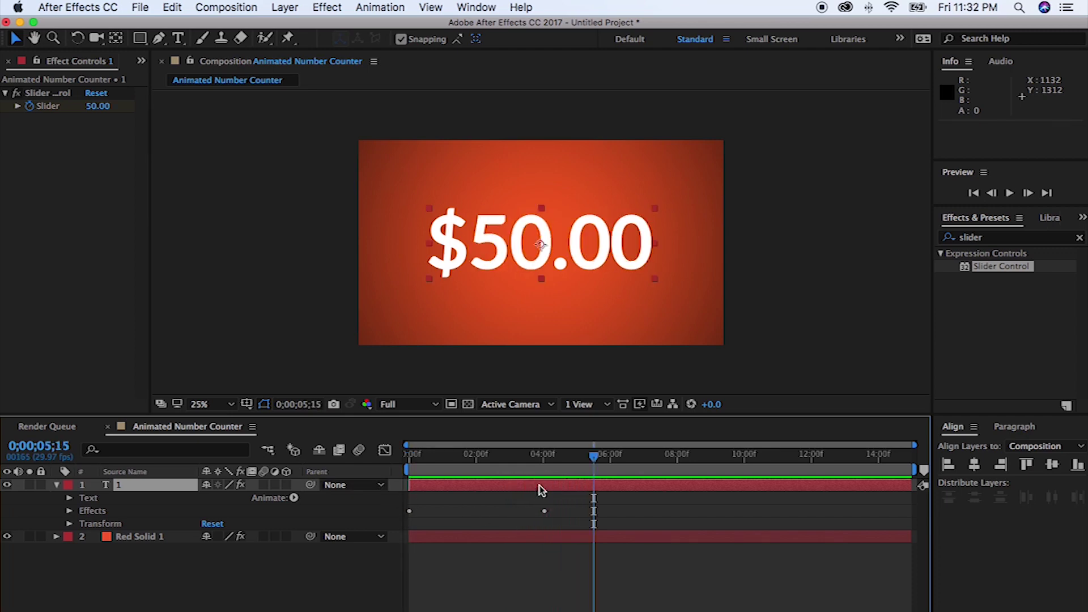